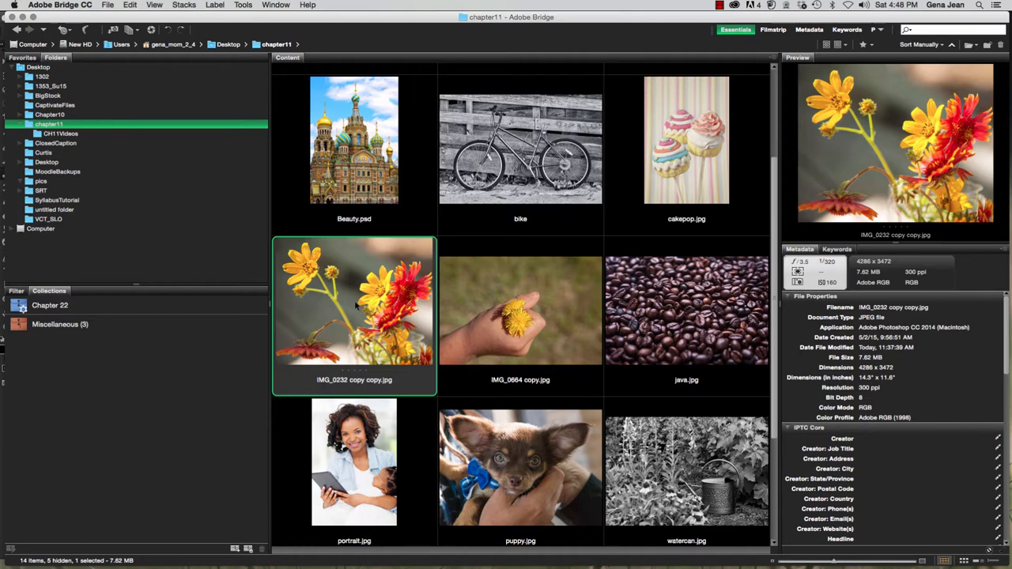
Open IMG_0232 copy copy.jpg in Camera Raw and set Exposure to +0.40, Contrast to -8, Highlights to +13 and Shadows to -9.
{"action": "right_click", "coordinate": [356, 303]}
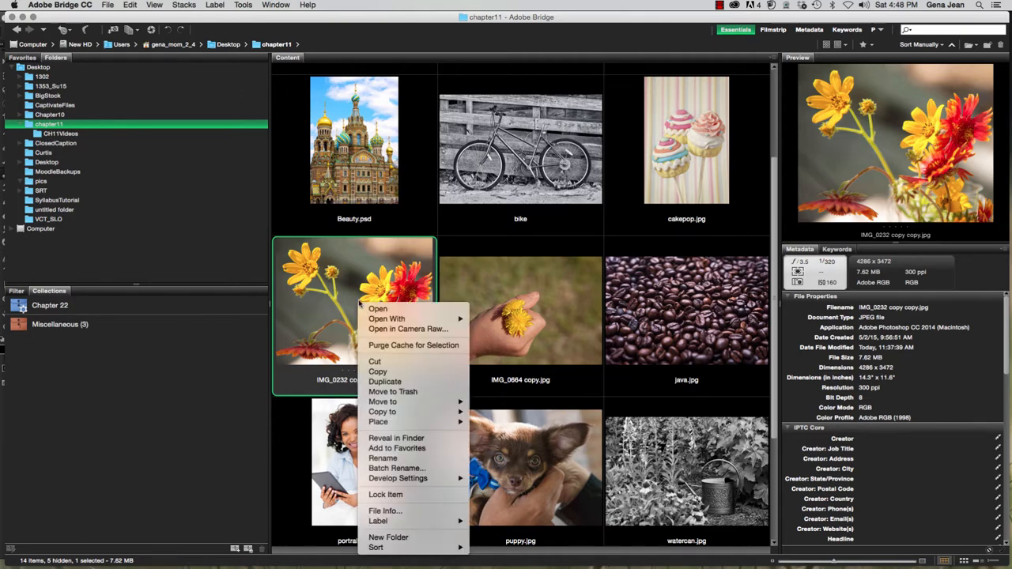
{"action": "left_click", "coordinate": [387, 330]}
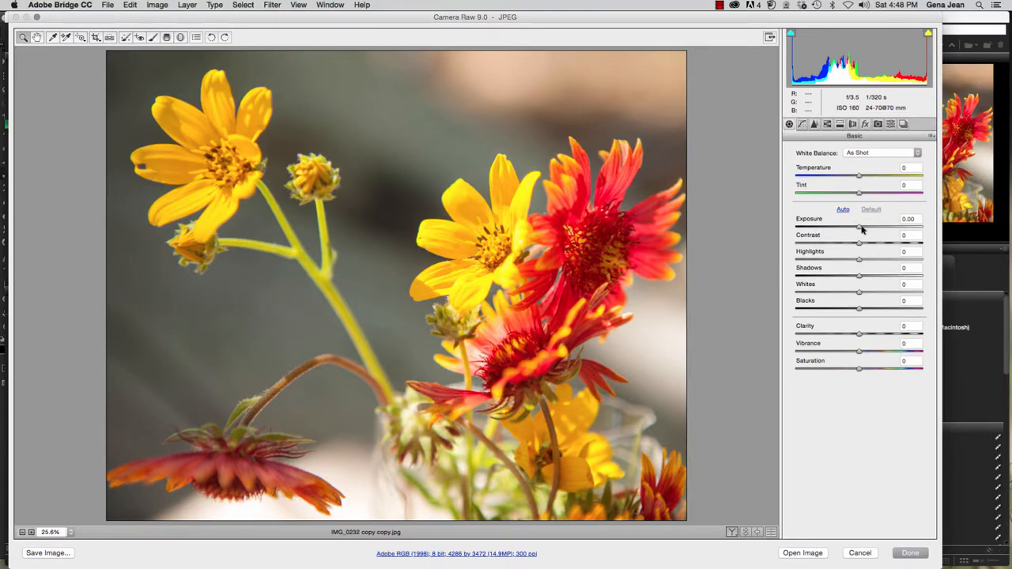
{"action": "left_click_drag", "start_coordinate": [862, 229], "coordinate": [866, 228]}
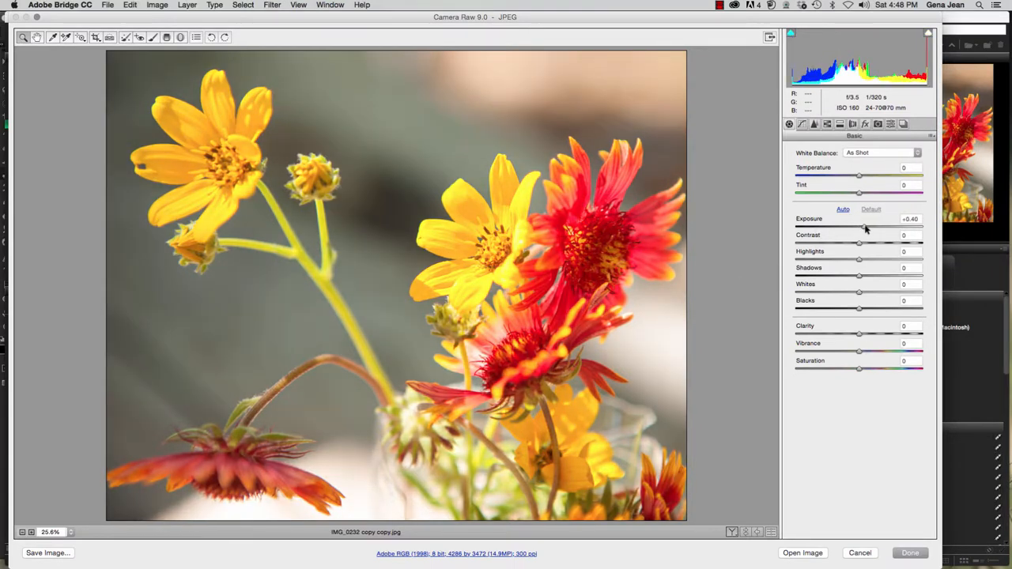
{"action": "left_click", "coordinate": [854, 243]}
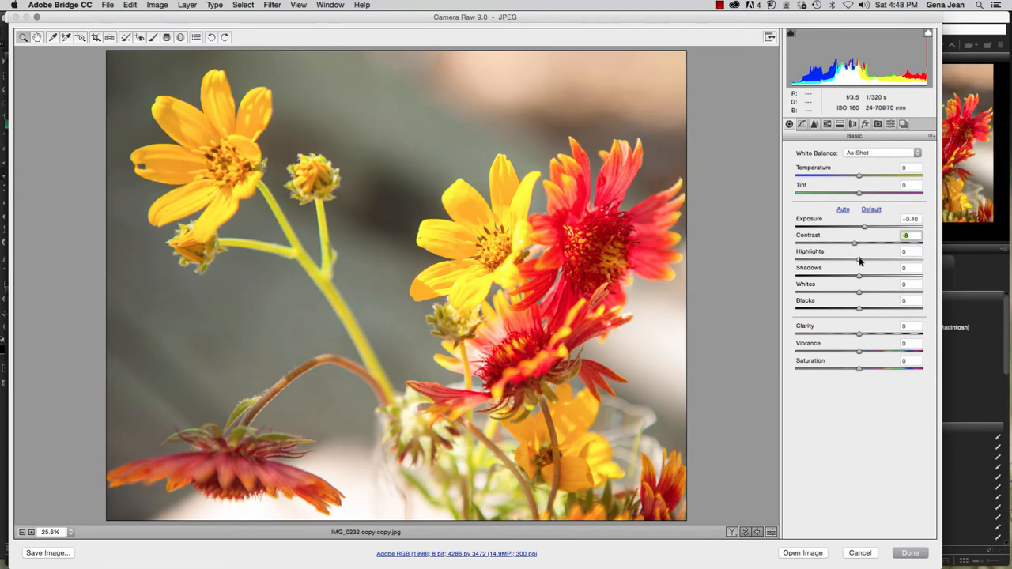
{"action": "left_click_drag", "start_coordinate": [860, 261], "coordinate": [868, 260]}
{"action": "left_click", "coordinate": [853, 276]}
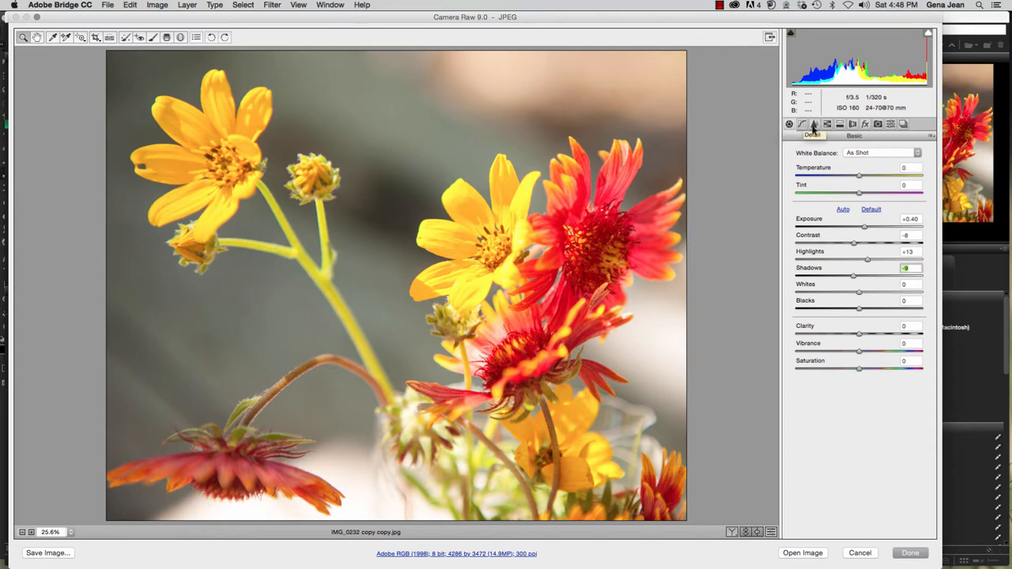
Sharpen the flower photo strongly with Amount 122, Radius 1.4 and Detail 17.
{"action": "left_click", "coordinate": [814, 128]}
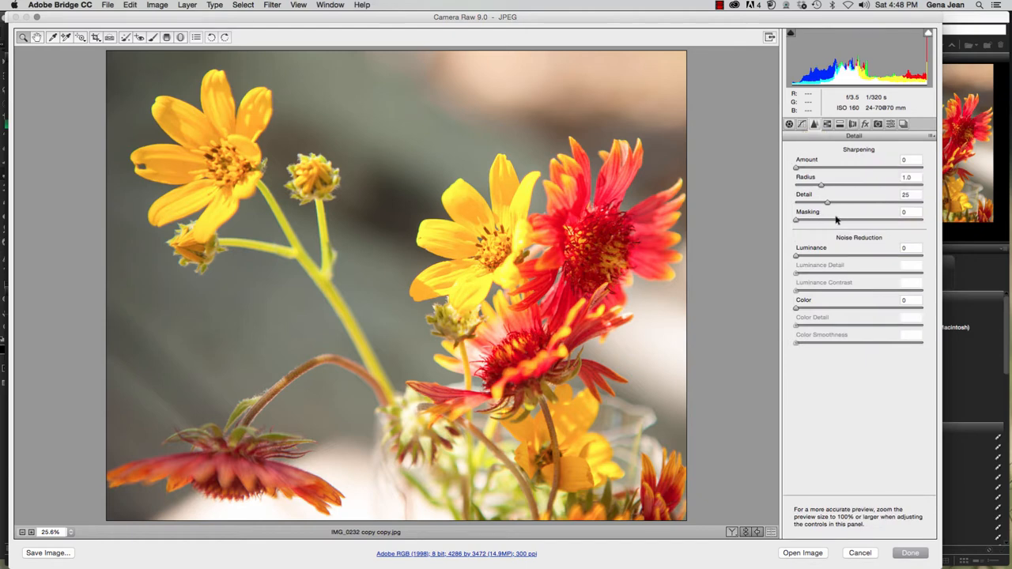
{"action": "left_click_drag", "start_coordinate": [796, 167], "coordinate": [821, 204]}
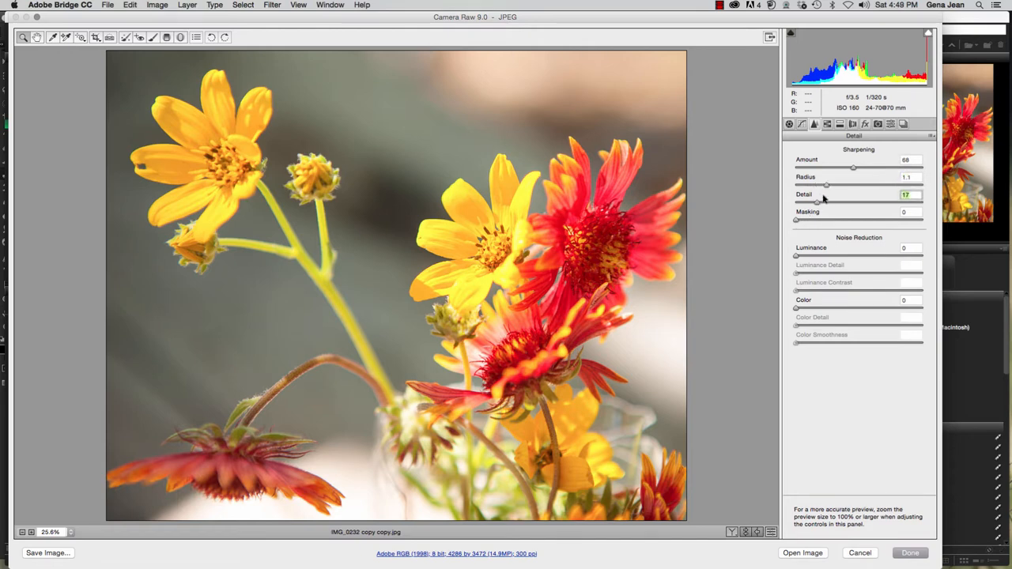
{"action": "left_click_drag", "start_coordinate": [827, 185], "coordinate": [849, 188]}
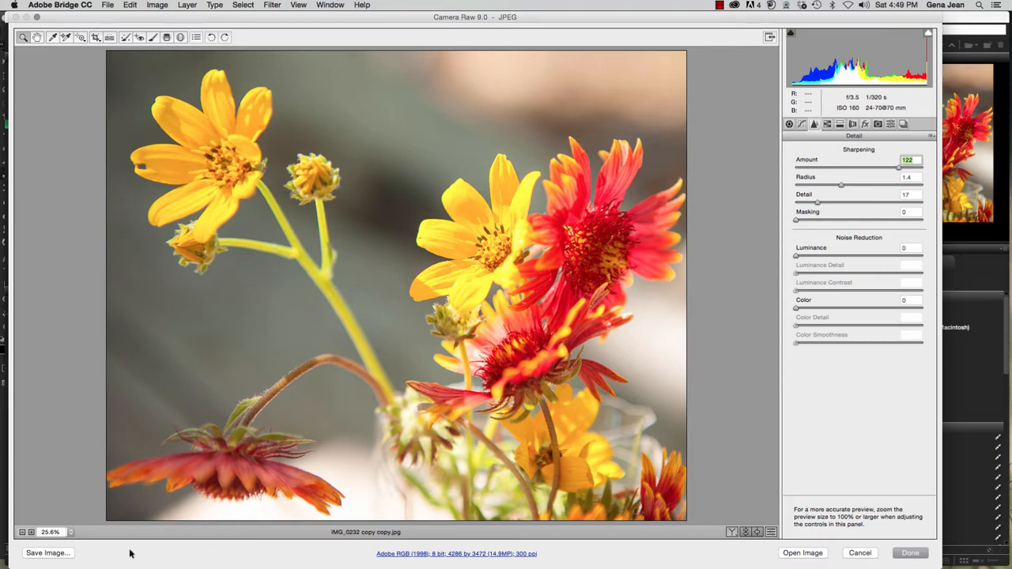
Examine the image's save options for destination, file naming, format and color space, and leave them without saving.
{"action": "left_click", "coordinate": [57, 553]}
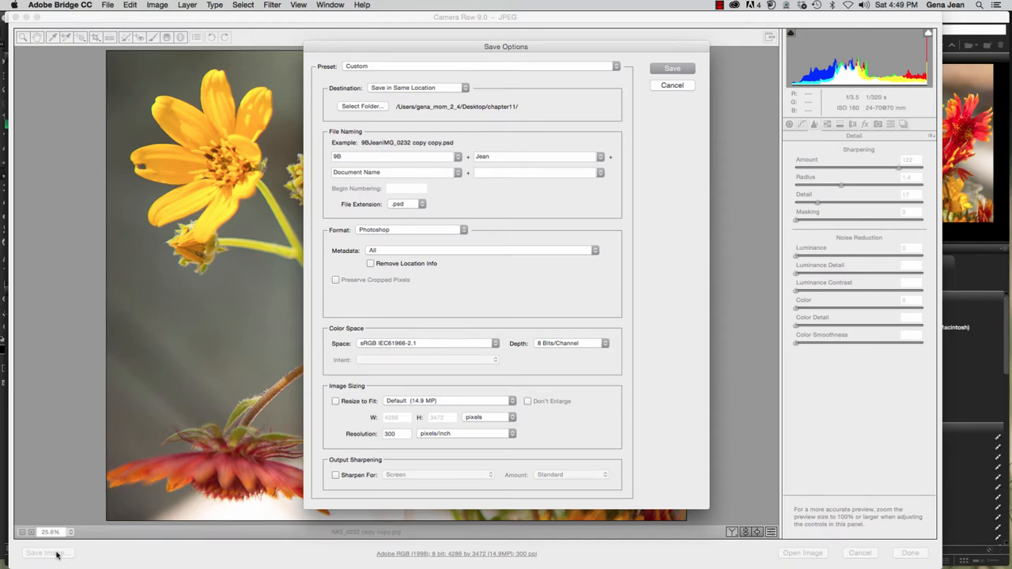
{"action": "left_click", "coordinate": [672, 85]}
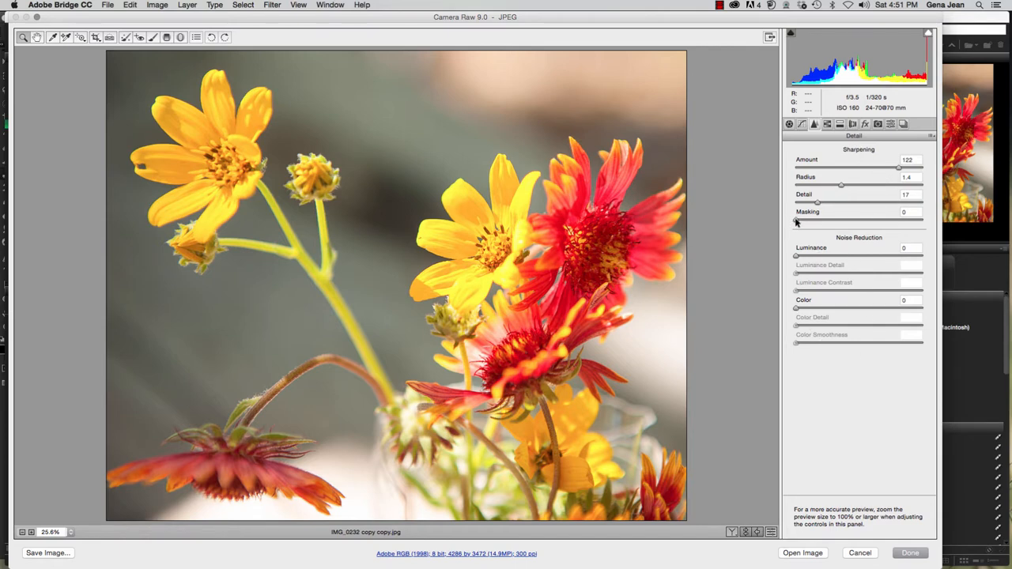
Set the sharpening Masking to 65 while viewing the black-and-white mask preview.
{"action": "mouse_move", "coordinate": [797, 221]}
{"action": "left_mouse_down"}
{"action": "mouse_move", "coordinate": [896, 224]}
{"action": "mouse_move", "coordinate": [781, 221]}
{"action": "left_mouse_up"}
{"action": "key", "text": "alt"}
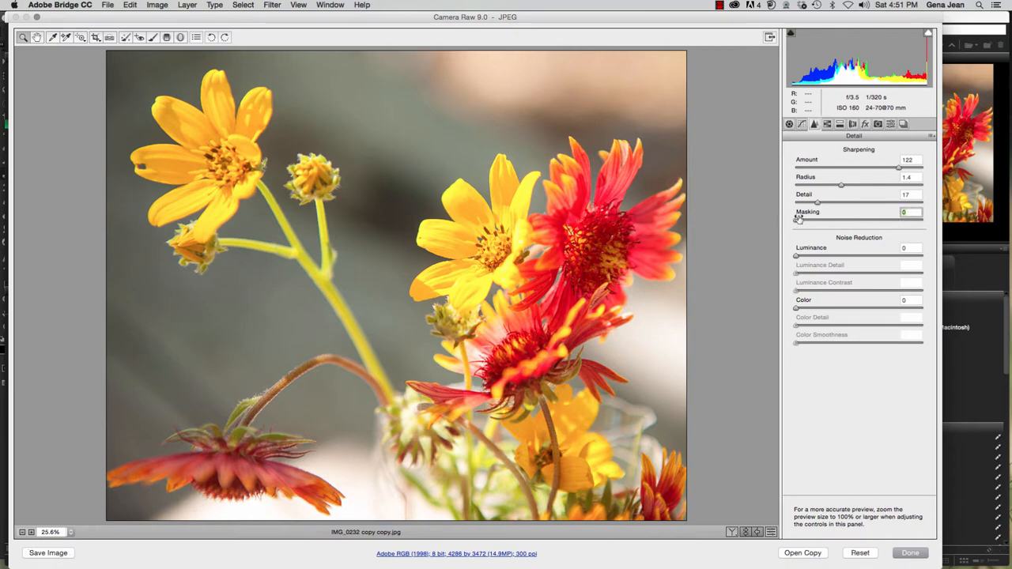
{"action": "left_click_drag", "start_coordinate": [801, 221], "coordinate": [878, 227]}
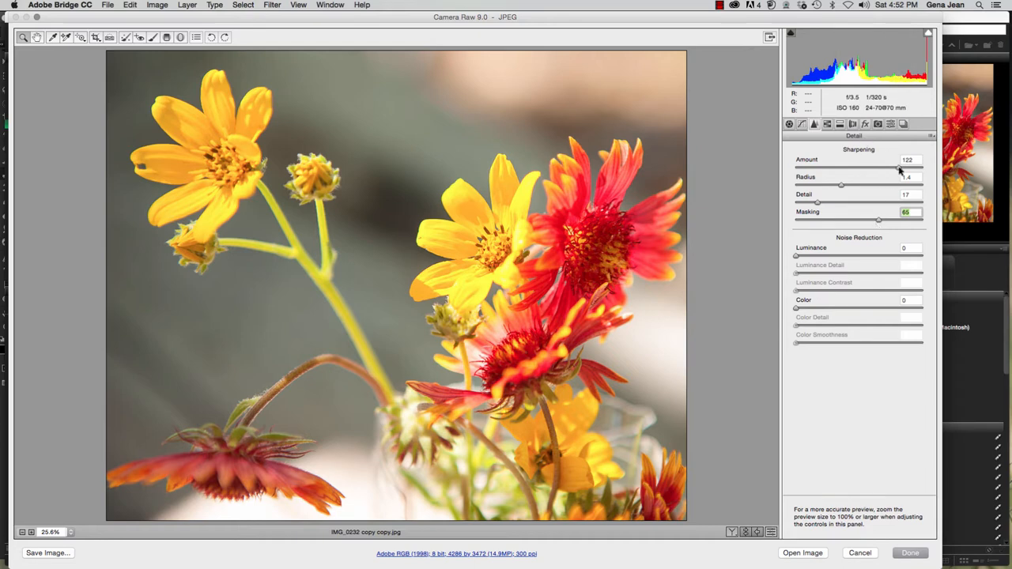
Adjust the sharpening to Amount 48, Radius 1.5 and Detail 40.
{"action": "left_click_drag", "start_coordinate": [899, 169], "coordinate": [837, 168]}
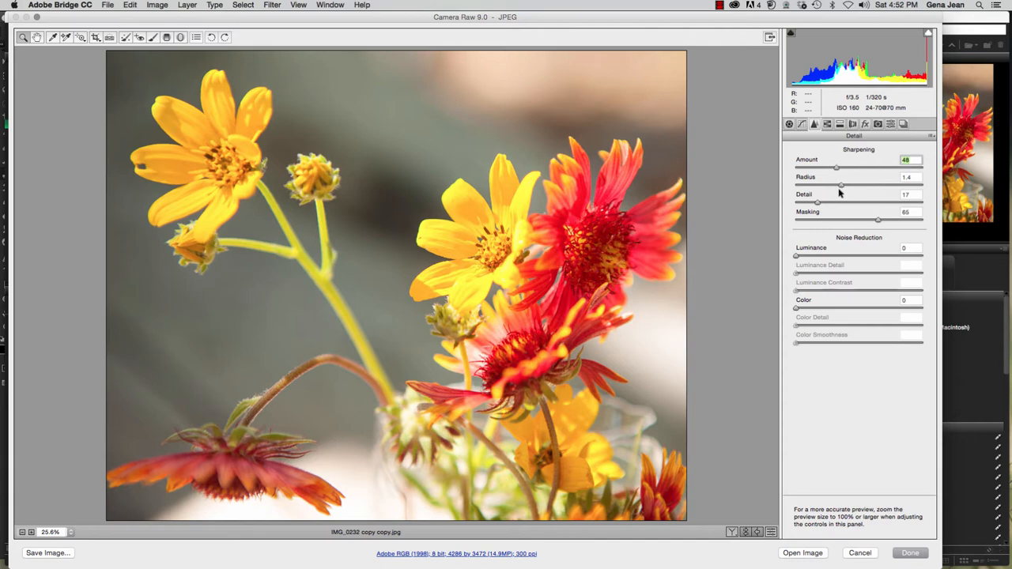
{"action": "left_click_drag", "start_coordinate": [843, 186], "coordinate": [859, 187]}
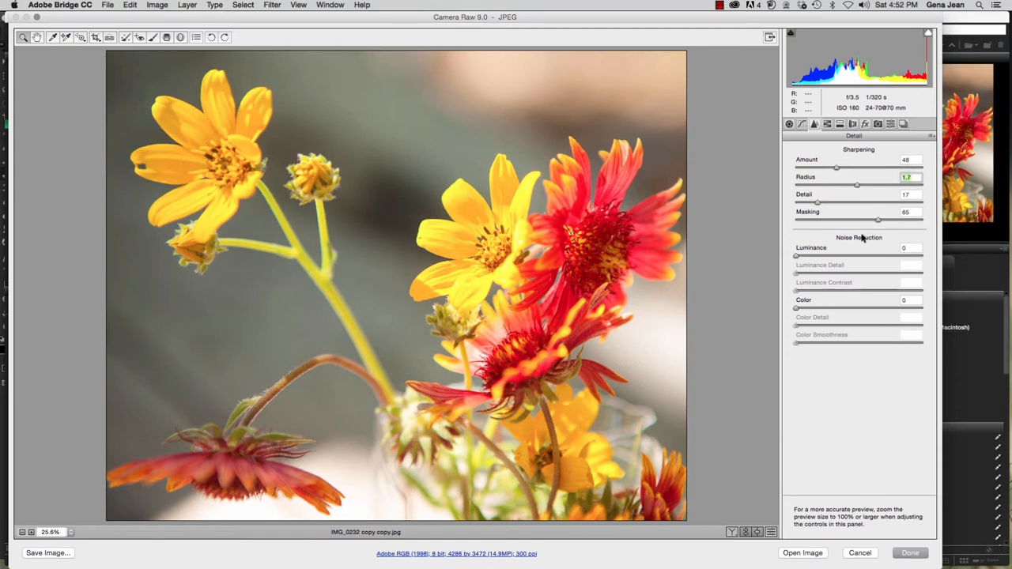
{"action": "left_click_drag", "start_coordinate": [856, 187], "coordinate": [844, 189]}
{"action": "left_click_drag", "start_coordinate": [819, 203], "coordinate": [894, 205]}
{"action": "left_click_drag", "start_coordinate": [896, 204], "coordinate": [866, 206]}
{"action": "left_click_drag", "start_coordinate": [867, 207], "coordinate": [847, 207]}
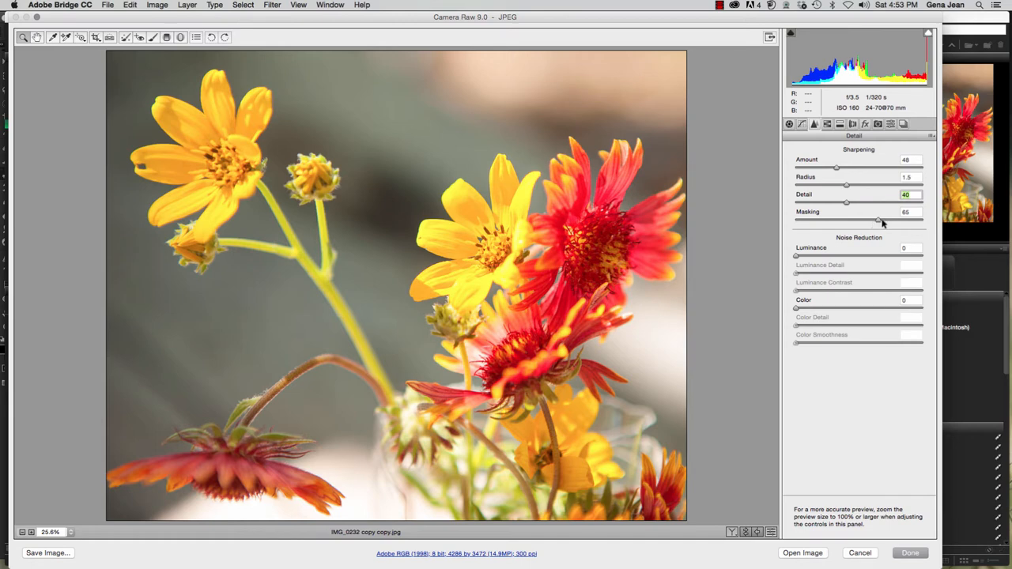
Compare low and high sharpening Masking values in the black-and-white mask preview and set Masking to 70.
{"action": "key", "text": "alt"}
{"action": "mouse_move", "coordinate": [876, 220]}
{"action": "left_mouse_down"}
{"action": "mouse_move", "coordinate": [815, 221]}
{"action": "mouse_move", "coordinate": [871, 229]}
{"action": "left_mouse_up"}
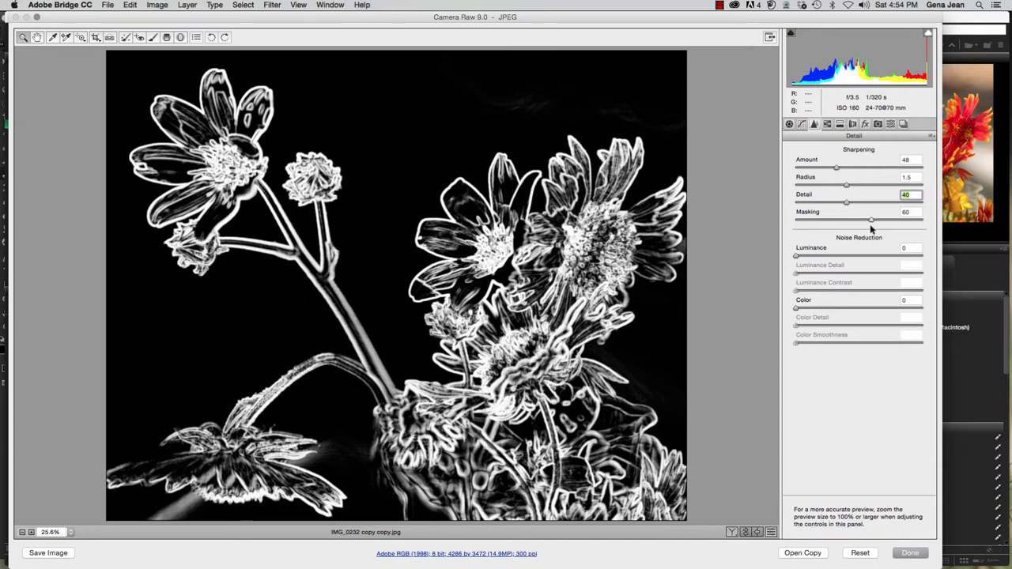
{"action": "left_click_drag", "start_coordinate": [872, 229], "coordinate": [784, 225]}
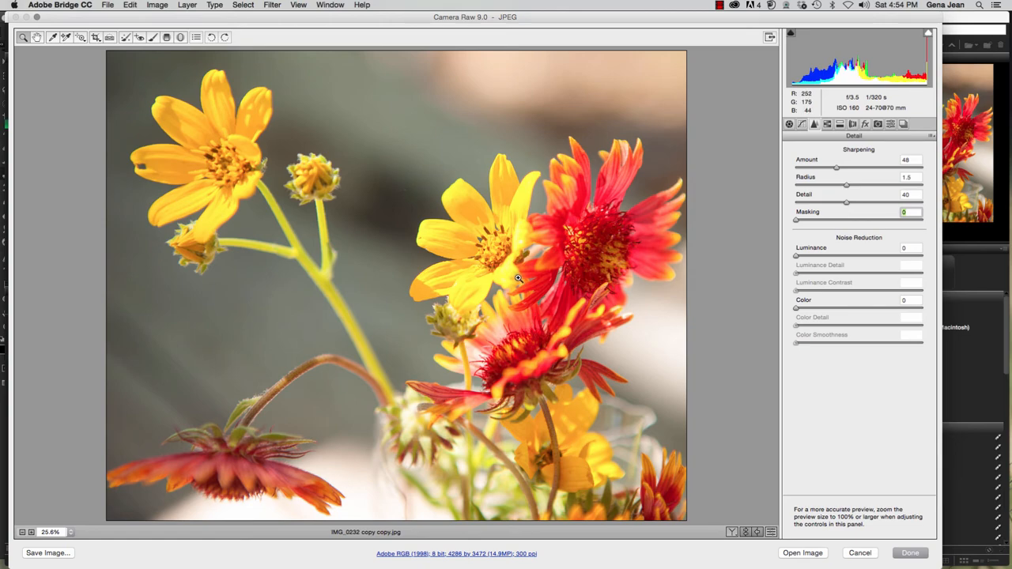
{"action": "left_click_drag", "start_coordinate": [795, 220], "coordinate": [888, 229]}
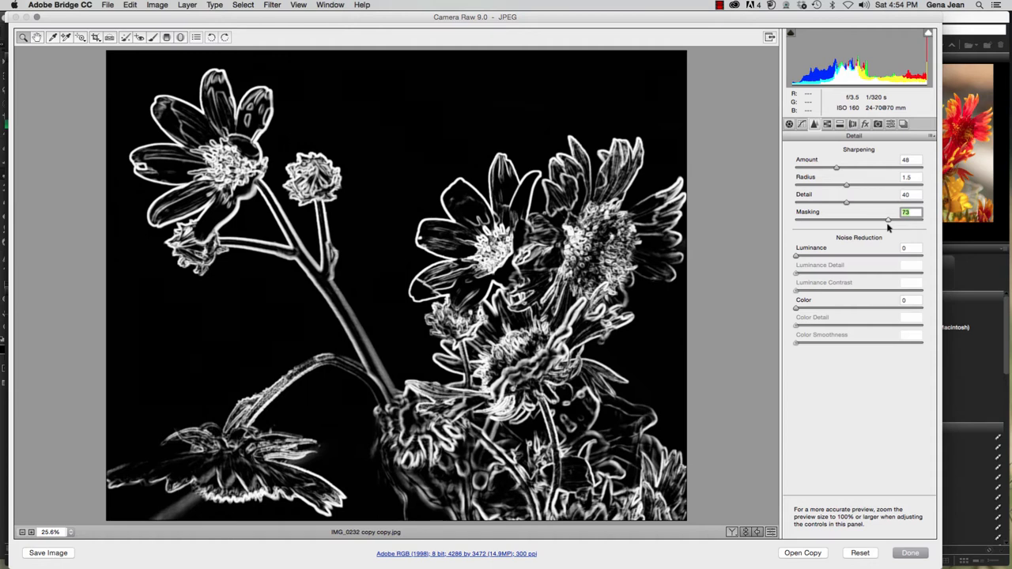
{"action": "left_click_drag", "start_coordinate": [888, 228], "coordinate": [890, 228]}
{"action": "left_click_drag", "start_coordinate": [889, 228], "coordinate": [885, 229]}
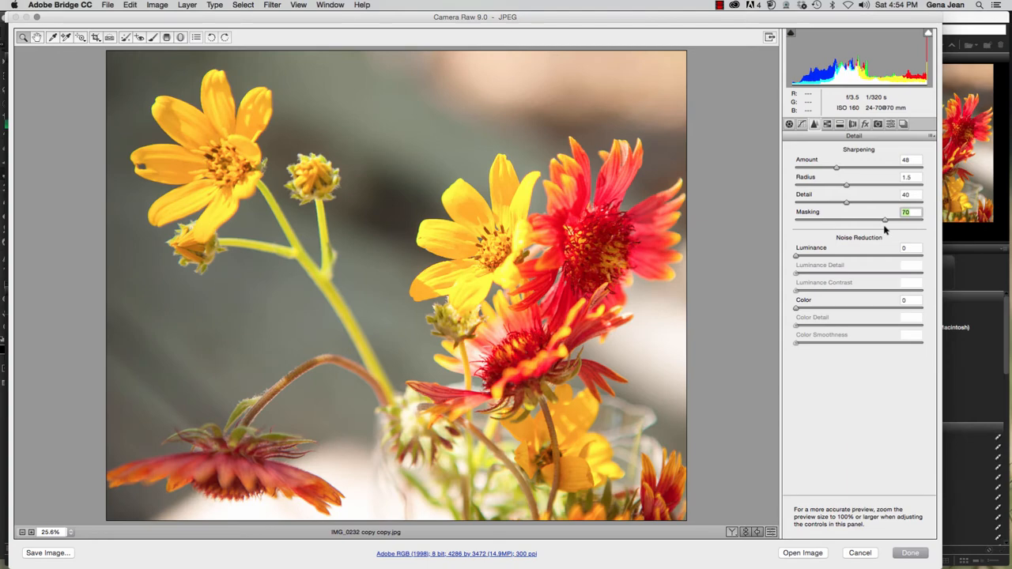
{"action": "key", "text": "alt"}
{"action": "left_click_drag", "start_coordinate": [885, 227], "coordinate": [884, 224]}
Examine the yellow and red flowers at about 100% zoom to judge the sharpened detail and the noise.
{"action": "left_click", "coordinate": [31, 532]}
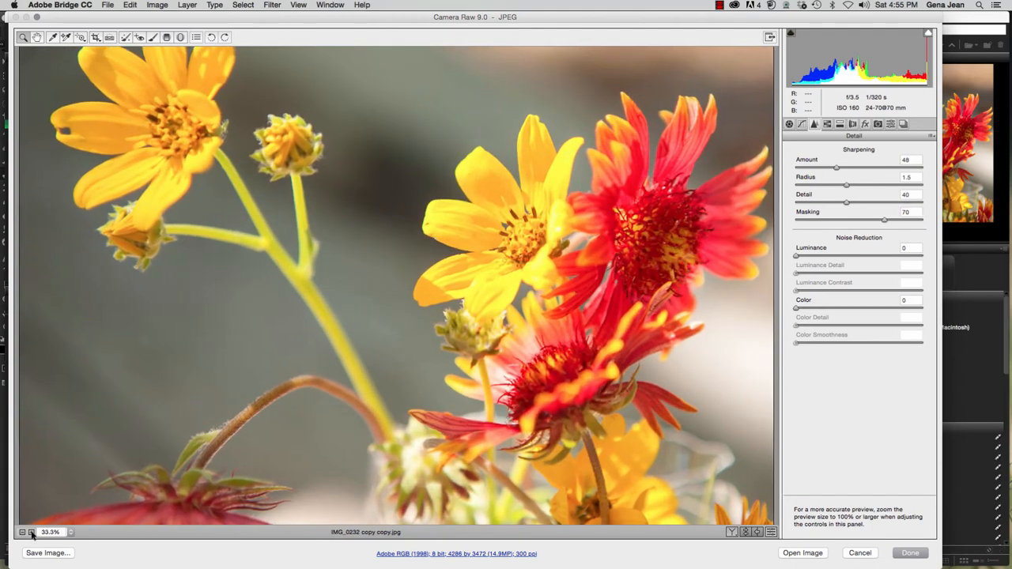
{"action": "left_click", "coordinate": [31, 532]}
{"action": "left_click", "coordinate": [51, 532]}
{"action": "left_click", "coordinate": [94, 471]}
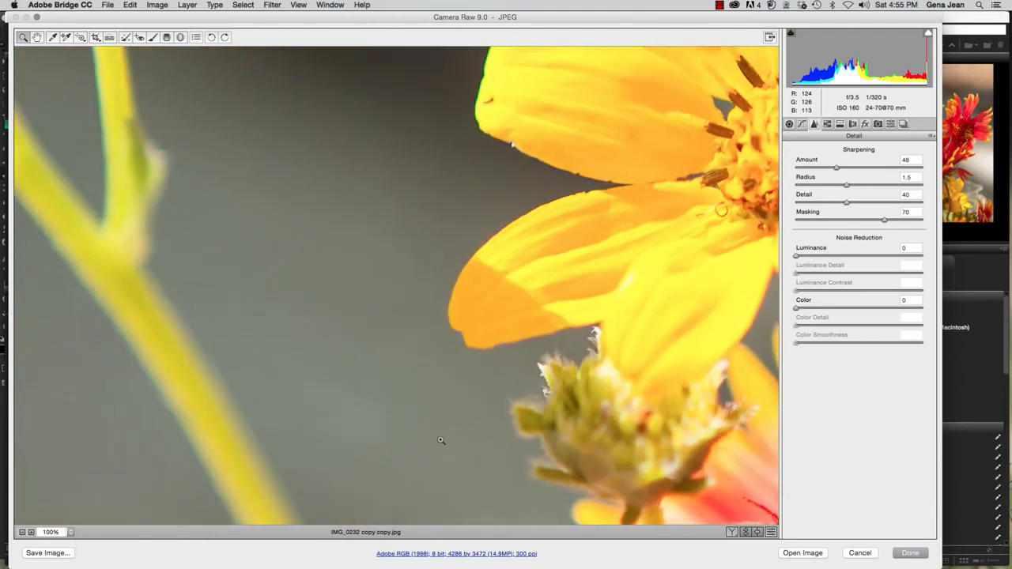
{"action": "scroll", "coordinate": [678, 223], "scroll_direction": "down", "scroll_amount": 10}
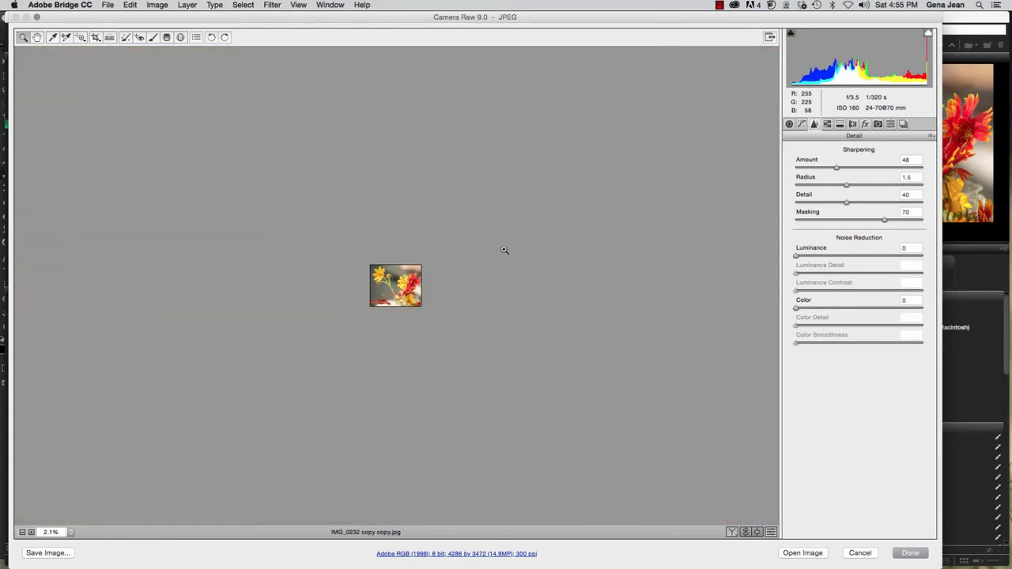
{"action": "scroll", "coordinate": [504, 250], "scroll_direction": "up", "scroll_amount": 10}
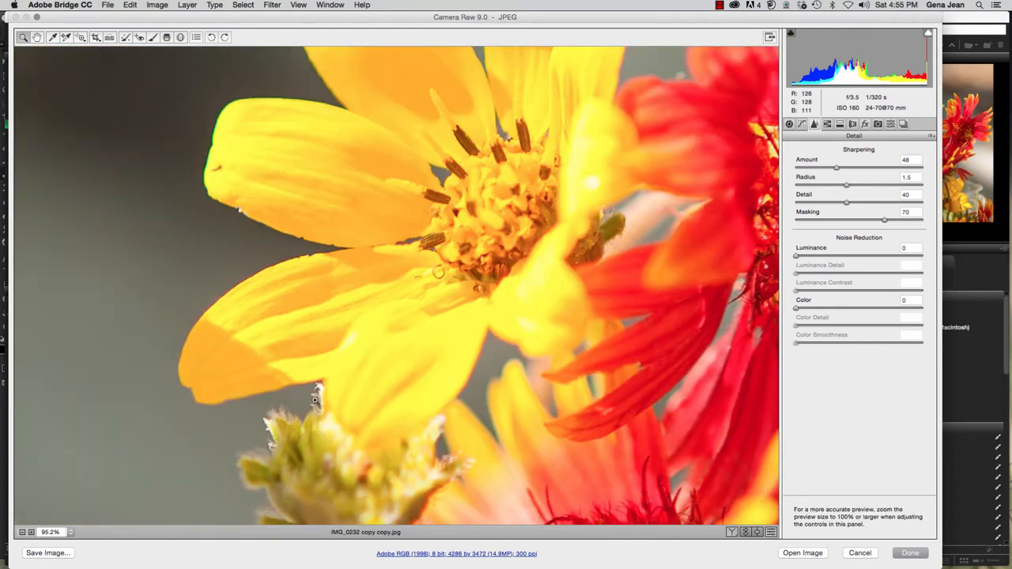
{"action": "left_click_drag", "start_coordinate": [606, 332], "coordinate": [275, 314]}
{"action": "left_click_drag", "start_coordinate": [488, 306], "coordinate": [214, 350]}
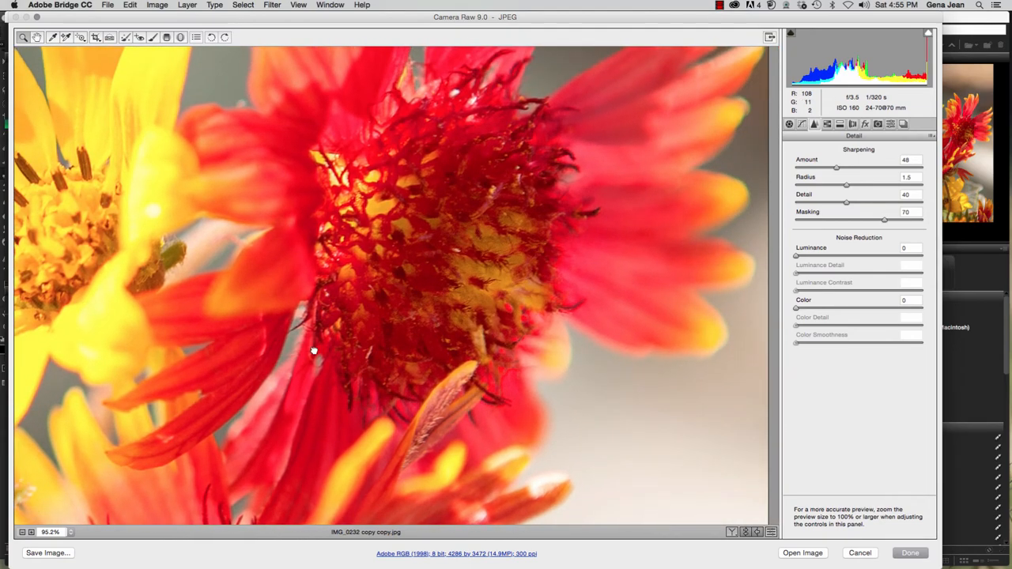
{"action": "left_click_drag", "start_coordinate": [312, 351], "coordinate": [656, 411]}
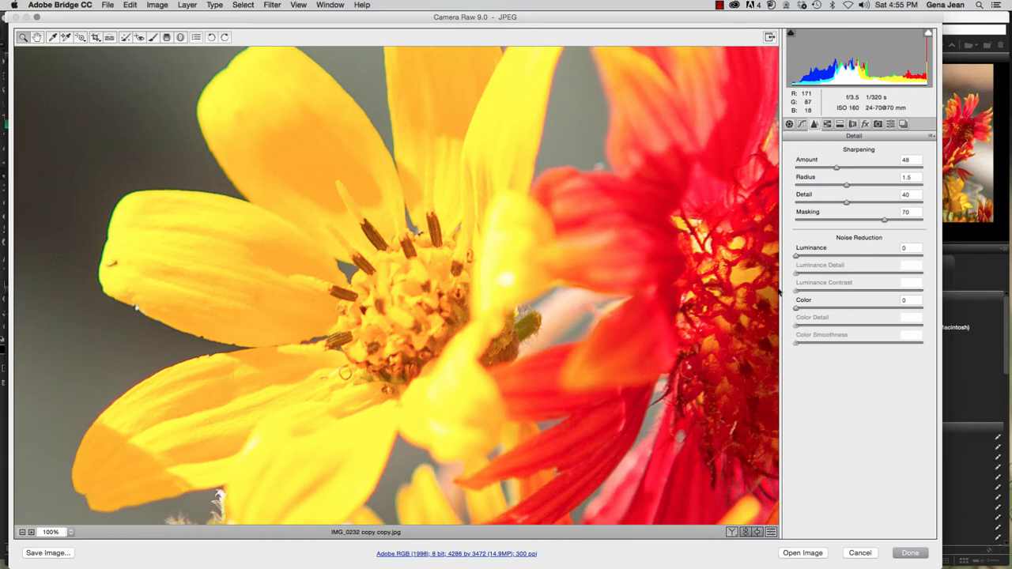
Reduce luminance noise with Luminance 25, Luminance Detail 60 and Luminance Contrast 21.
{"action": "left_click_drag", "start_coordinate": [799, 257], "coordinate": [862, 257]}
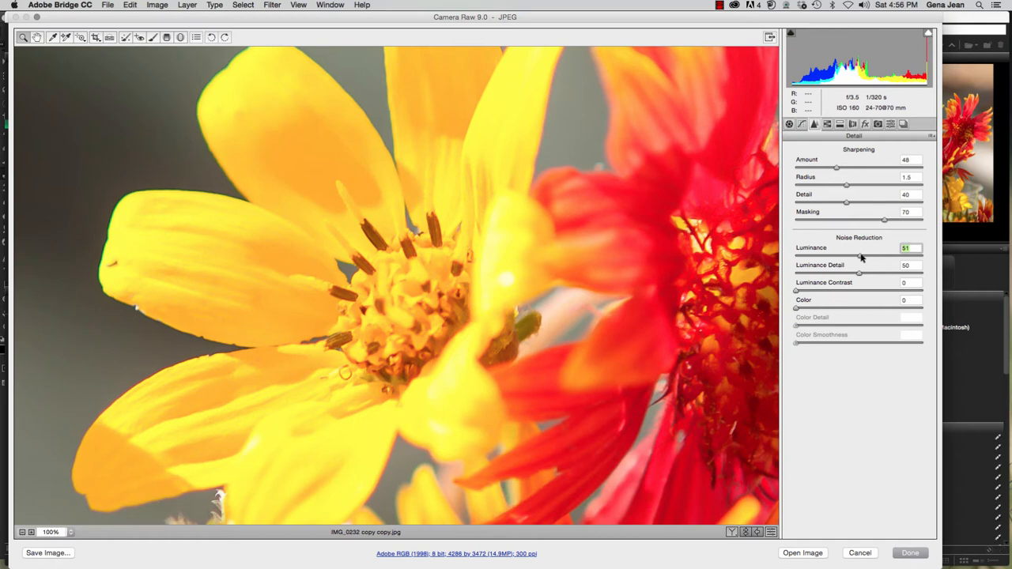
{"action": "left_click_drag", "start_coordinate": [862, 258], "coordinate": [828, 265]}
{"action": "left_click_drag", "start_coordinate": [860, 273], "coordinate": [807, 274]}
{"action": "left_click_drag", "start_coordinate": [809, 274], "coordinate": [870, 276]}
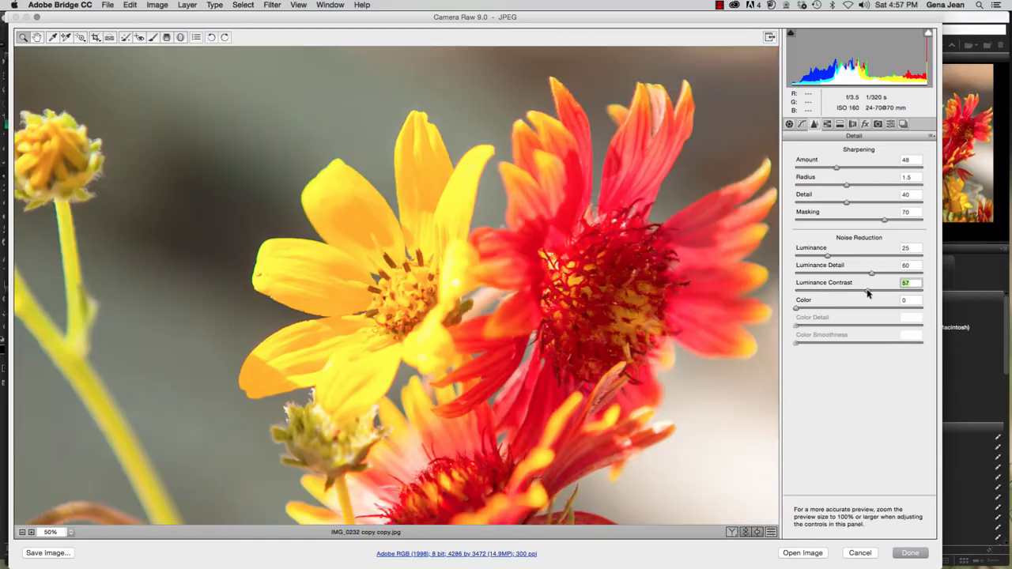
{"action": "left_click_drag", "start_coordinate": [868, 294], "coordinate": [823, 296]}
Try color noise reduction with Color 36, Color Detail 43 and Color Smoothness 34, and return Color to 0.
{"action": "left_click_drag", "start_coordinate": [796, 310], "coordinate": [839, 345]}
{"action": "left_click", "coordinate": [850, 325]}
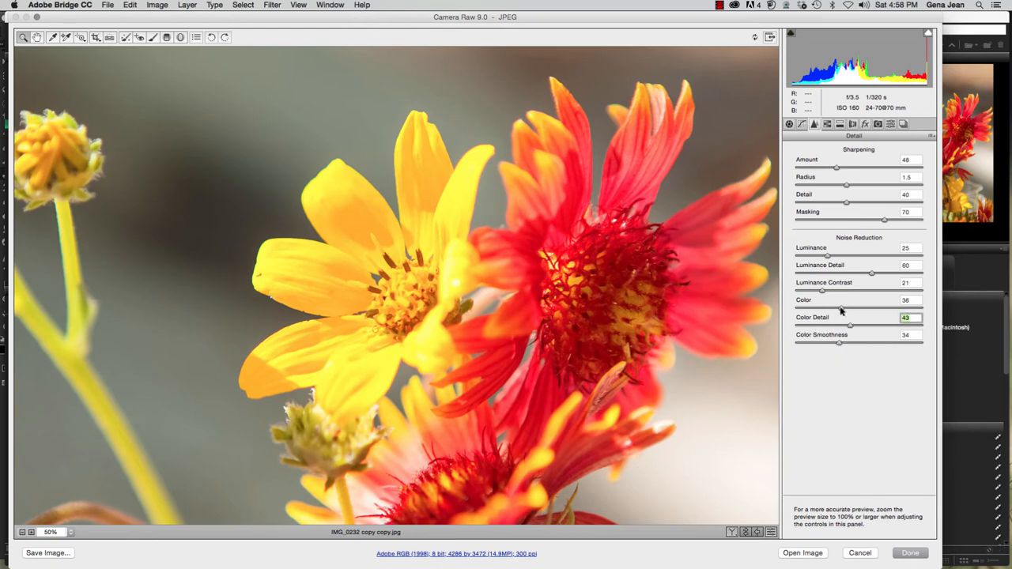
{"action": "left_click_drag", "start_coordinate": [841, 310], "coordinate": [775, 311]}
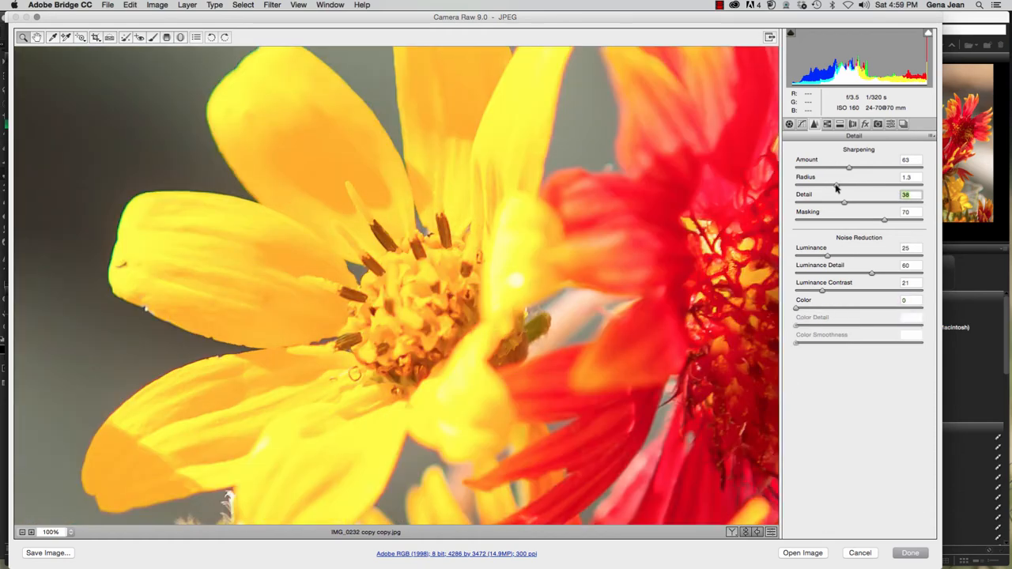
Soften the sharpening to Amount 39, Radius 1.2, Detail 40 and Masking 46.
{"action": "left_click_drag", "start_coordinate": [830, 187], "coordinate": [831, 189]}
{"action": "left_click_drag", "start_coordinate": [847, 169], "coordinate": [828, 167]}
{"action": "left_click_drag", "start_coordinate": [844, 204], "coordinate": [855, 222]}
{"action": "left_click", "coordinate": [884, 221], "text": "alt"}
{"action": "key", "text": "super+minus"}
{"action": "key", "text": "super+minus"}
{"action": "key", "text": "super+minus"}
{"action": "key", "text": "super+minus"}
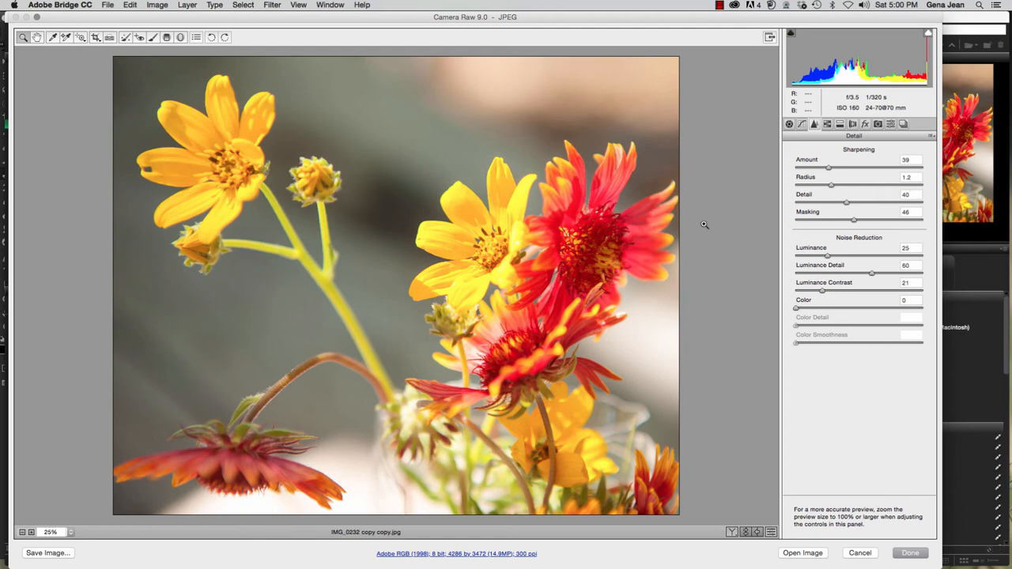
Fine-tune the sharpening in the grayscale preview to Amount 40, Radius 1.3, Detail 48 and Masking 45.
{"action": "left_click", "coordinate": [831, 185]}
{"action": "key", "text": "alt"}
{"action": "mouse_move", "coordinate": [831, 185]}
{"action": "left_mouse_down"}
{"action": "mouse_move", "coordinate": [925, 183]}
{"action": "mouse_move", "coordinate": [796, 190]}
{"action": "mouse_move", "coordinate": [848, 190]}
{"action": "mouse_move", "coordinate": [839, 197]}
{"action": "left_mouse_up"}
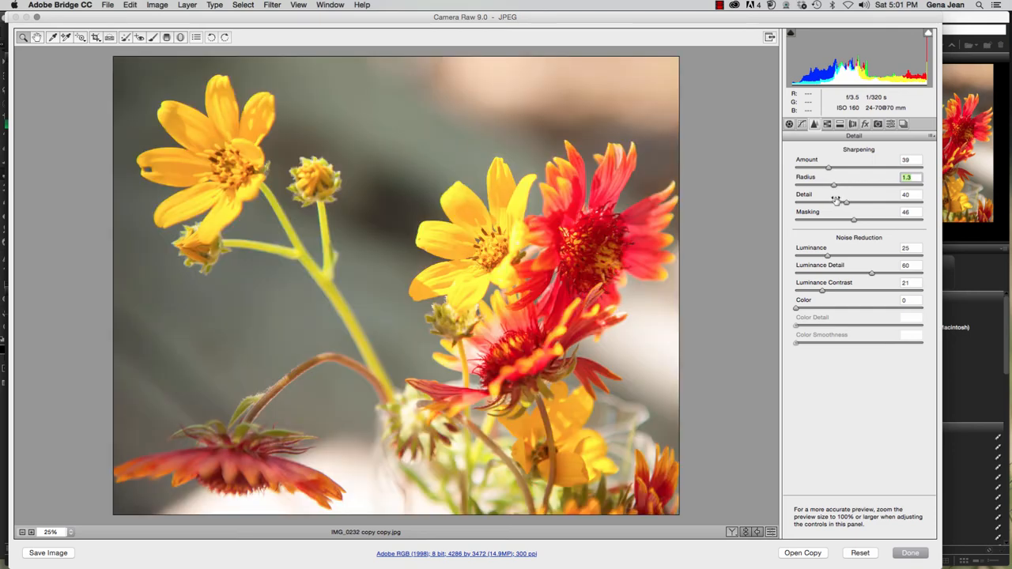
{"action": "left_click", "coordinate": [829, 169], "text": "alt"}
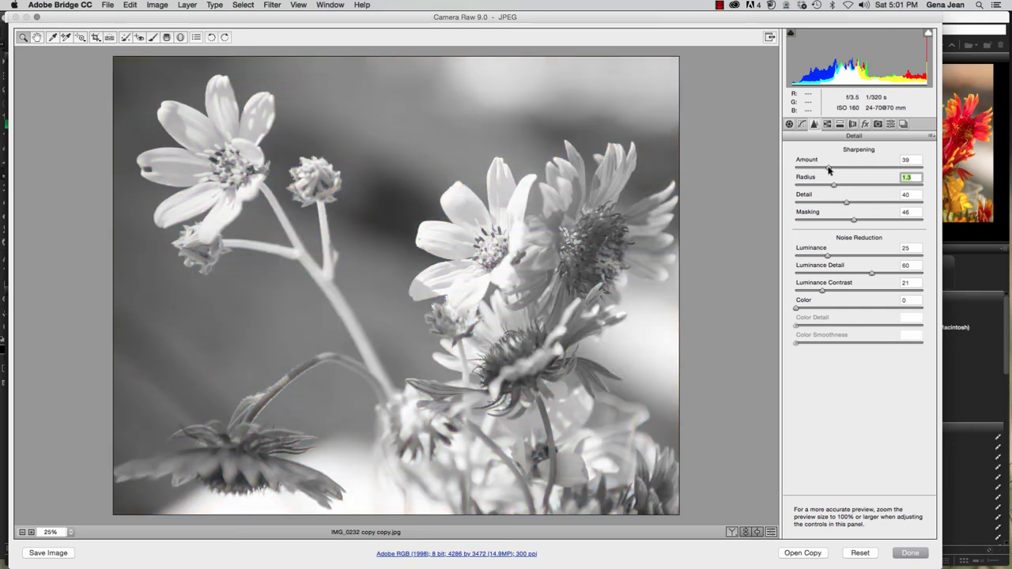
{"action": "left_click_drag", "start_coordinate": [829, 169], "coordinate": [854, 228]}
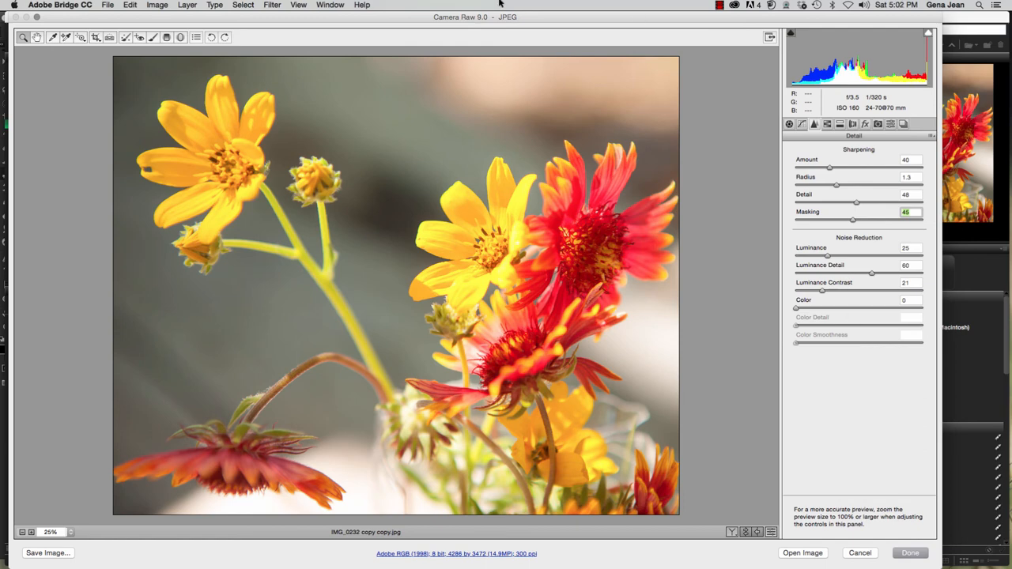
Paint over the center of the large red flower with the Adjustment Brush at Sharpness +44.
{"action": "left_click", "coordinate": [154, 38]}
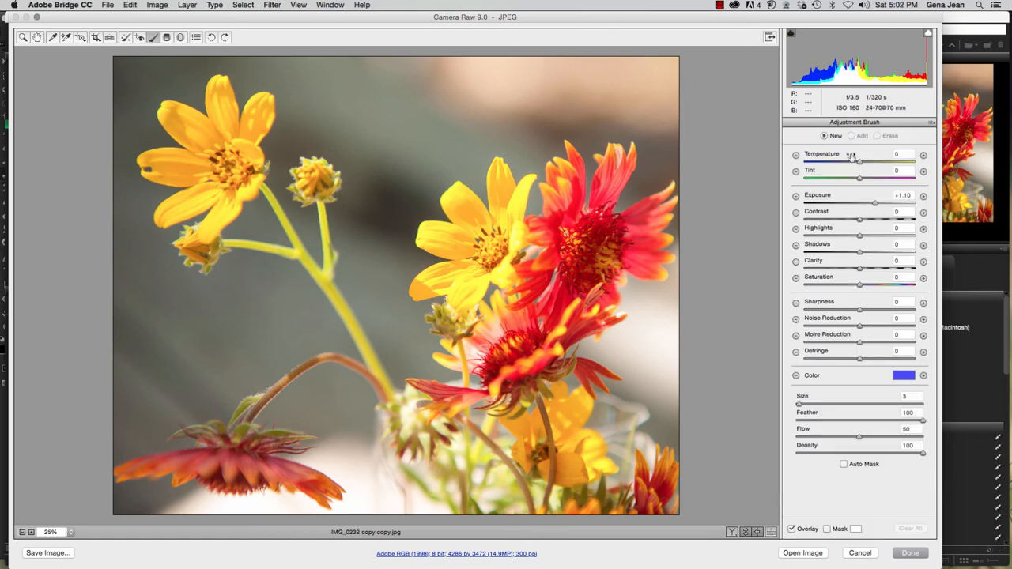
{"action": "left_click_drag", "start_coordinate": [862, 313], "coordinate": [886, 313]}
{"action": "left_click", "coordinate": [601, 222]}
{"action": "mouse_move", "coordinate": [597, 229]}
{"action": "left_mouse_down"}
{"action": "mouse_move", "coordinate": [609, 260]}
{"action": "mouse_move", "coordinate": [567, 251]}
{"action": "mouse_move", "coordinate": [579, 278]}
{"action": "mouse_move", "coordinate": [591, 246]}
{"action": "mouse_move", "coordinate": [598, 268]}
{"action": "mouse_move", "coordinate": [615, 266]}
{"action": "mouse_move", "coordinate": [608, 282]}
{"action": "mouse_move", "coordinate": [576, 289]}
{"action": "mouse_move", "coordinate": [602, 285]}
{"action": "mouse_move", "coordinate": [621, 253]}
{"action": "left_mouse_up"}
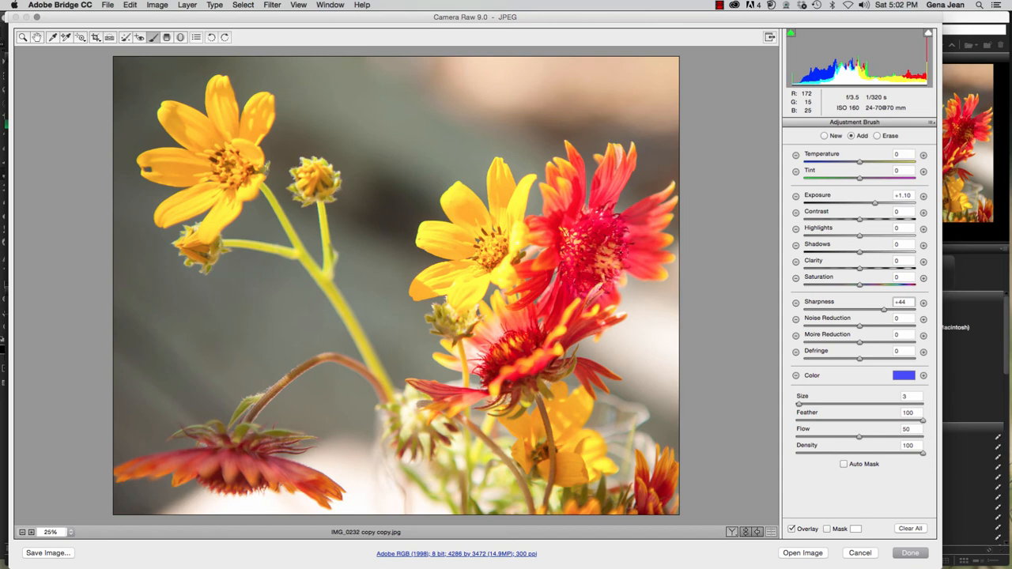
Try brush settings Exposure +0.85, Contrast +17, Noise Reduction +57, Moire Reduction +30, Defringe +31 and Sharpness +18, and prepare a Sharpness-only brush at +50.
{"action": "mouse_move", "coordinate": [871, 207]}
{"action": "left_mouse_down"}
{"action": "mouse_move", "coordinate": [846, 207]}
{"action": "mouse_move", "coordinate": [870, 205]}
{"action": "left_mouse_up"}
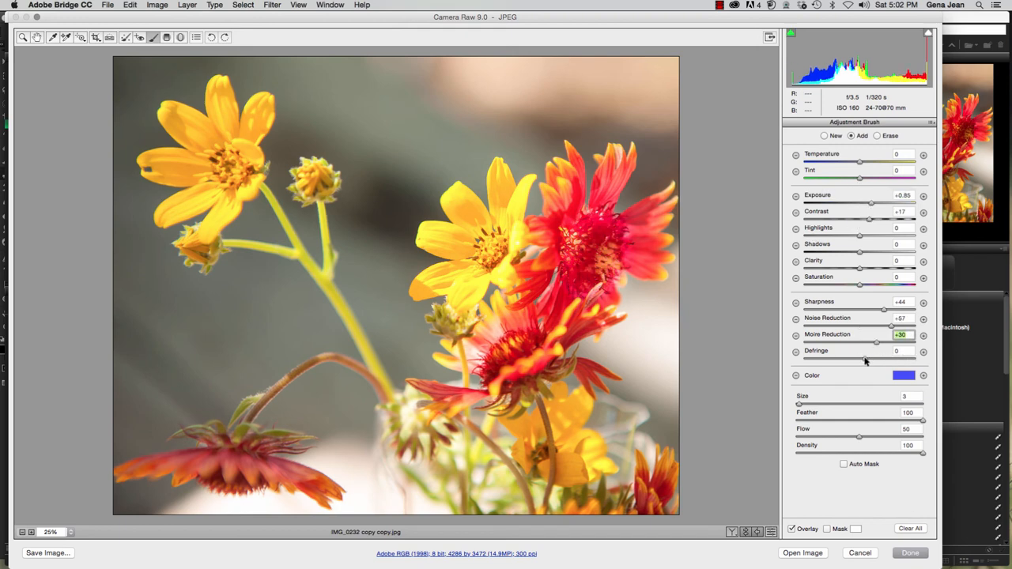
{"action": "left_click_drag", "start_coordinate": [865, 361], "coordinate": [878, 360]}
{"action": "mouse_move", "coordinate": [883, 311]}
{"action": "left_mouse_down"}
{"action": "mouse_move", "coordinate": [911, 312]}
{"action": "mouse_move", "coordinate": [870, 313]}
{"action": "left_mouse_up"}
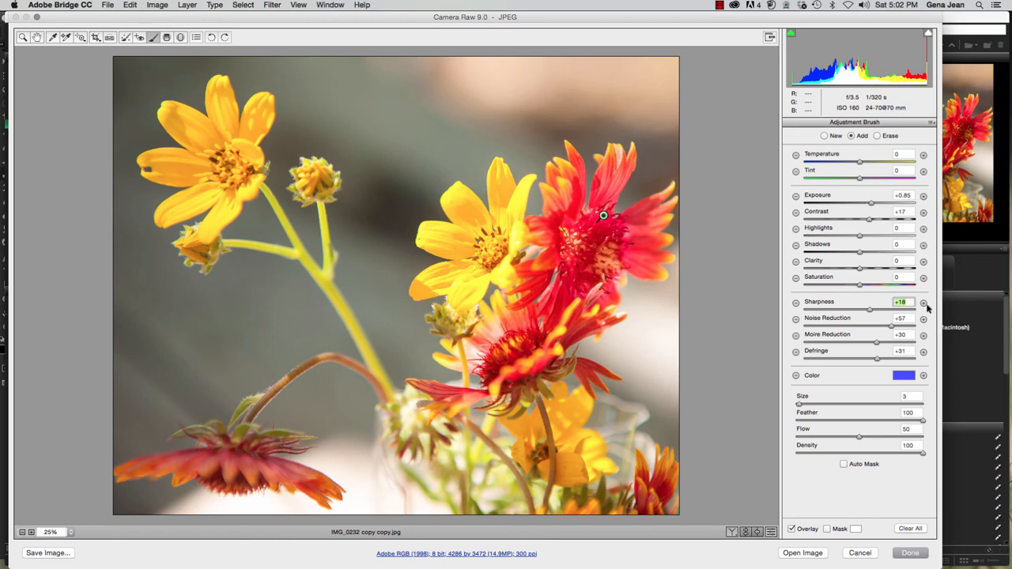
{"action": "left_click", "coordinate": [923, 303]}
{"action": "left_click", "coordinate": [923, 302]}
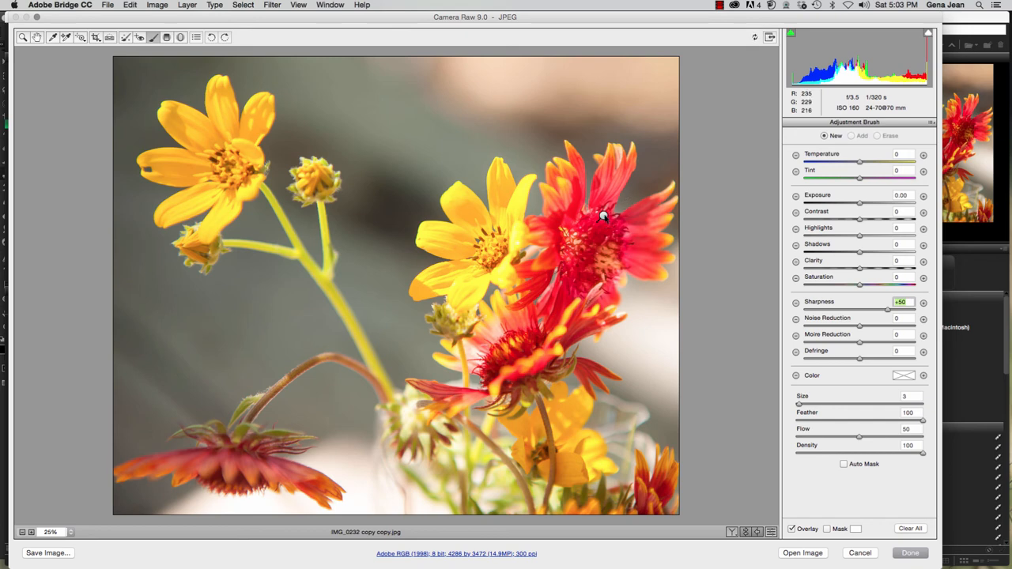
Delete the Adjustment Brush correction from the large red flower and return to the global Detail settings.
{"action": "right_click", "coordinate": [603, 216]}
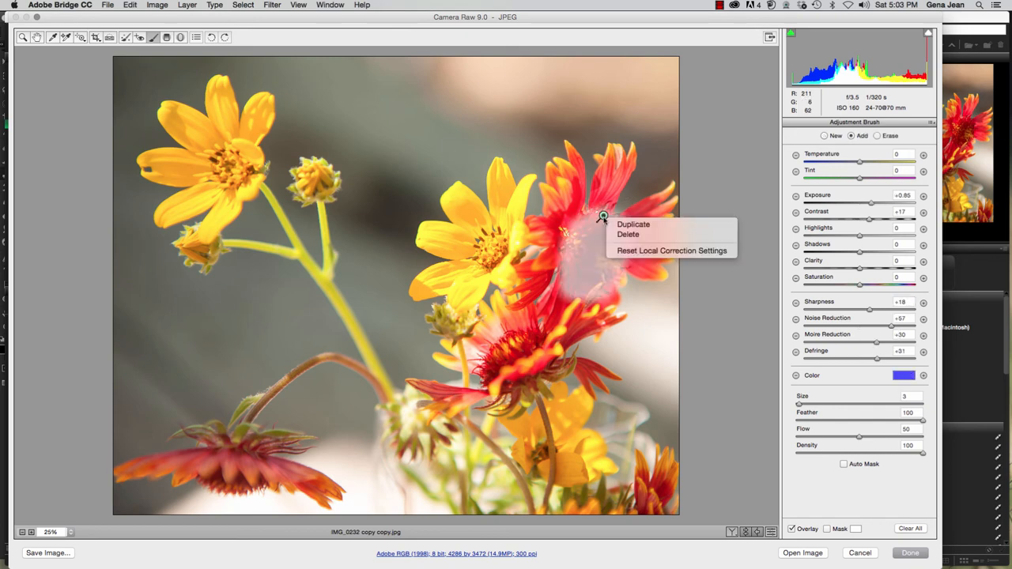
{"action": "left_click", "coordinate": [628, 234]}
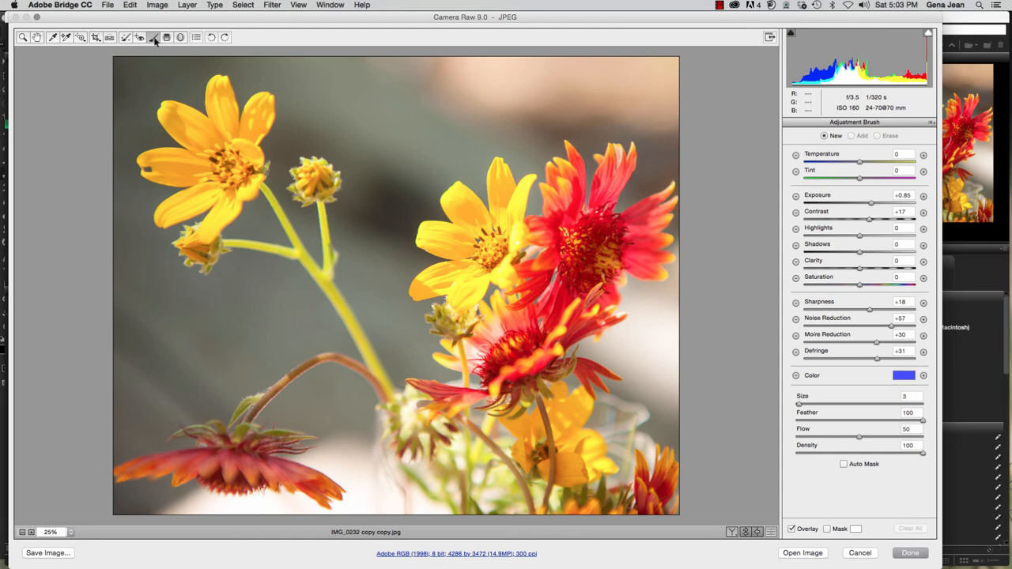
{"action": "left_click", "coordinate": [25, 37]}
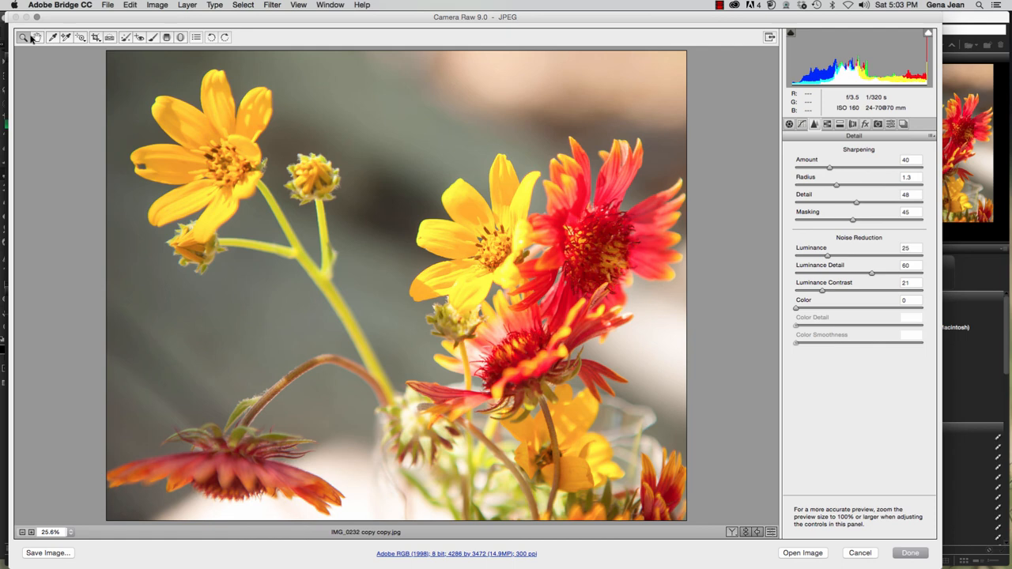
Start saving the photo as a new image and set the first part of its file name to 11G.
{"action": "left_click", "coordinate": [46, 553]}
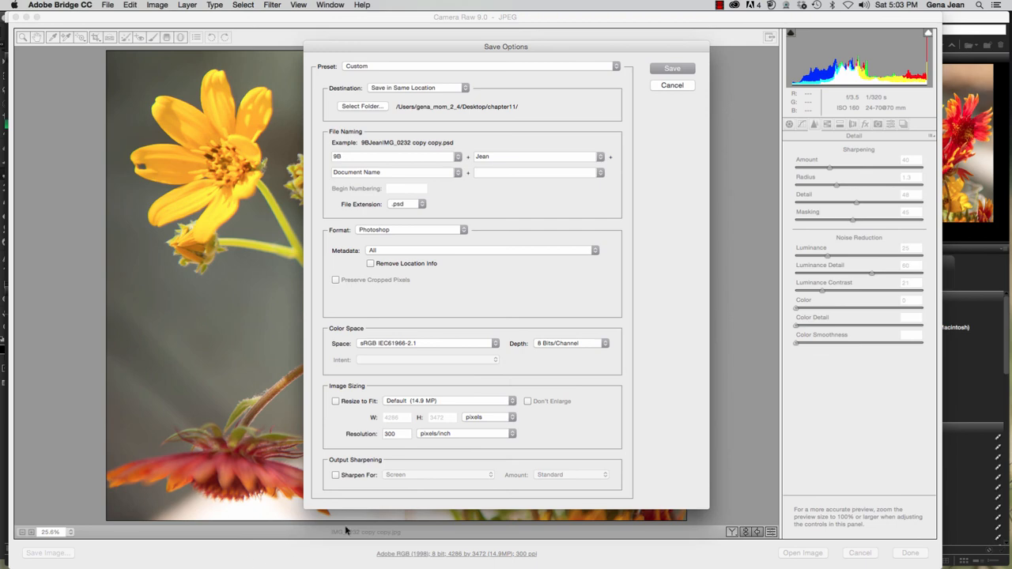
{"action": "left_click", "coordinate": [373, 155]}
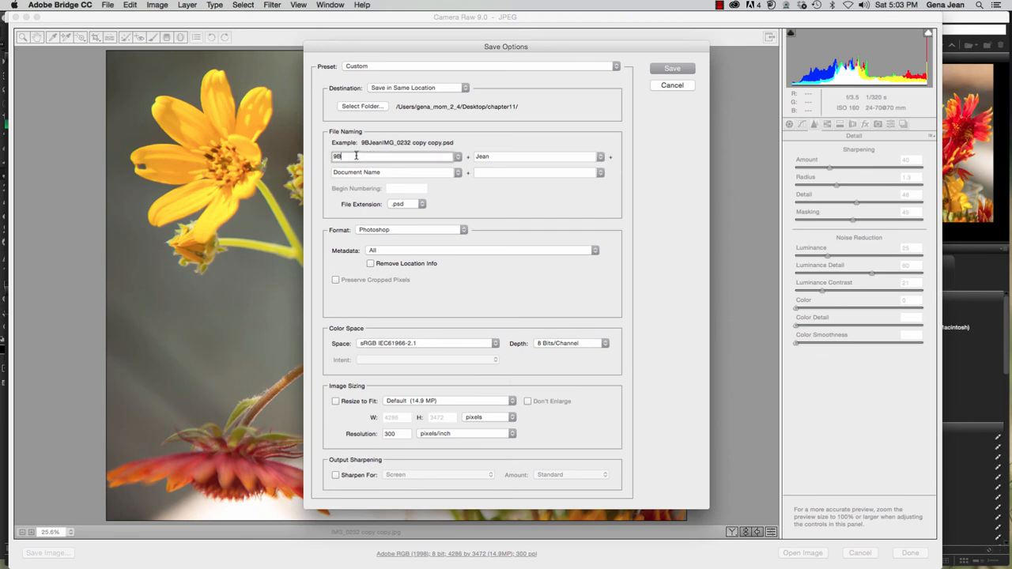
{"action": "double_click", "coordinate": [355, 155]}
{"action": "type", "text": "11G"}
{"action": "left_click", "coordinate": [502, 156]}
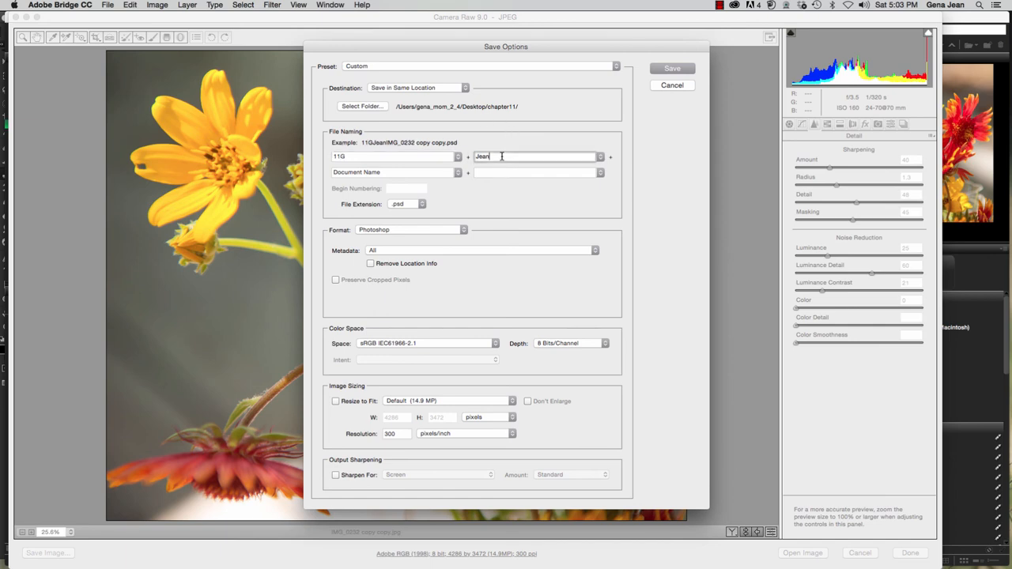
{"action": "left_click", "coordinate": [428, 173]}
{"action": "left_click_drag", "start_coordinate": [428, 174], "coordinate": [317, 172]}
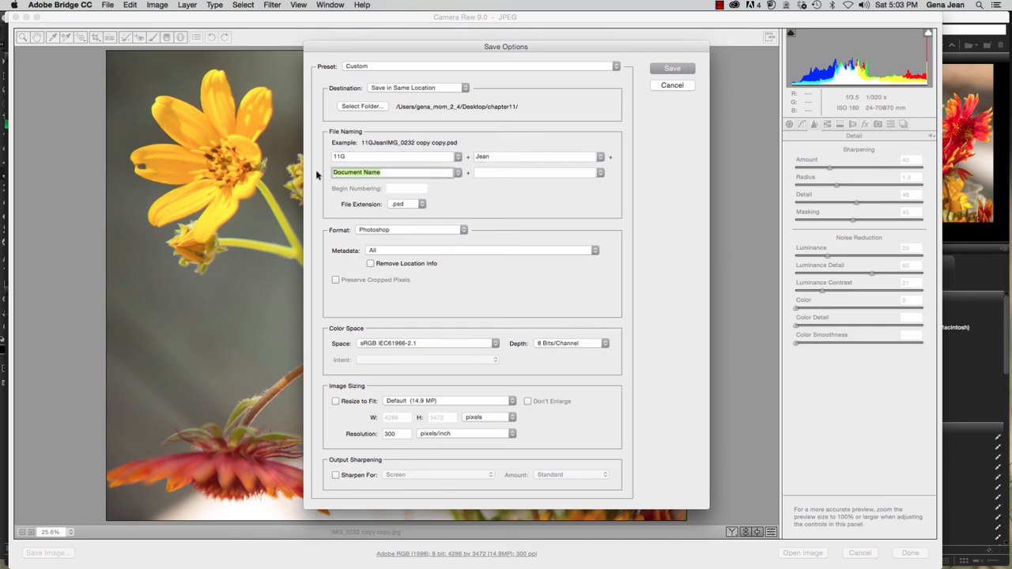
{"action": "left_click", "coordinate": [510, 158]}
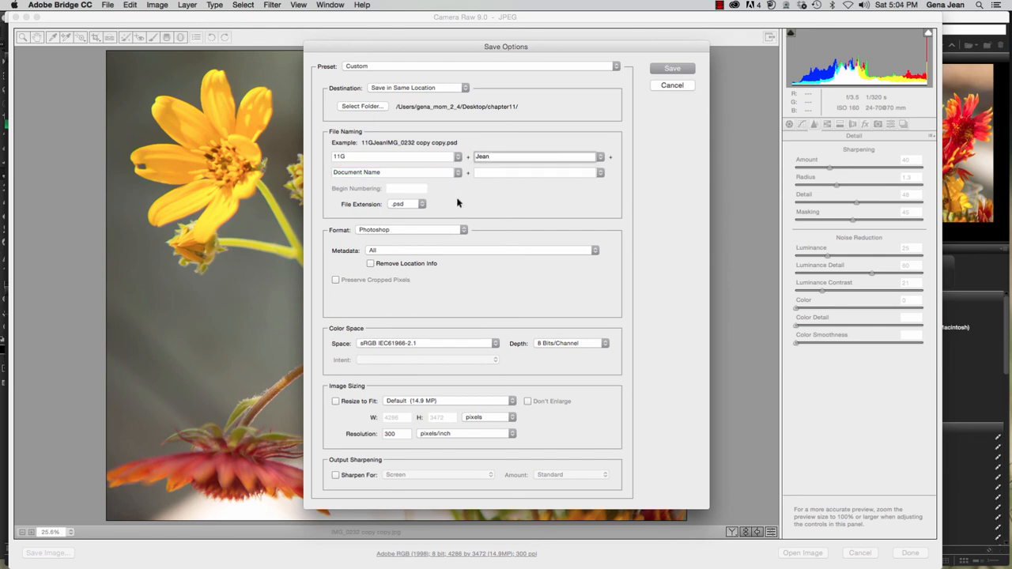
Set the saved file's extension to .jpg and keep sRGB IEC61966-2.1 as its color space.
{"action": "left_click", "coordinate": [422, 205]}
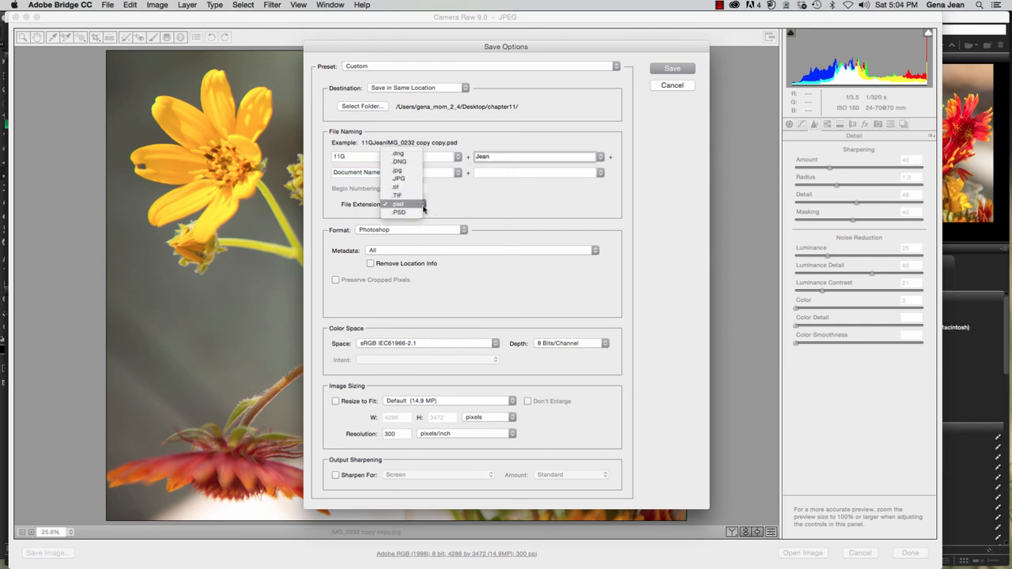
{"action": "left_click", "coordinate": [414, 170]}
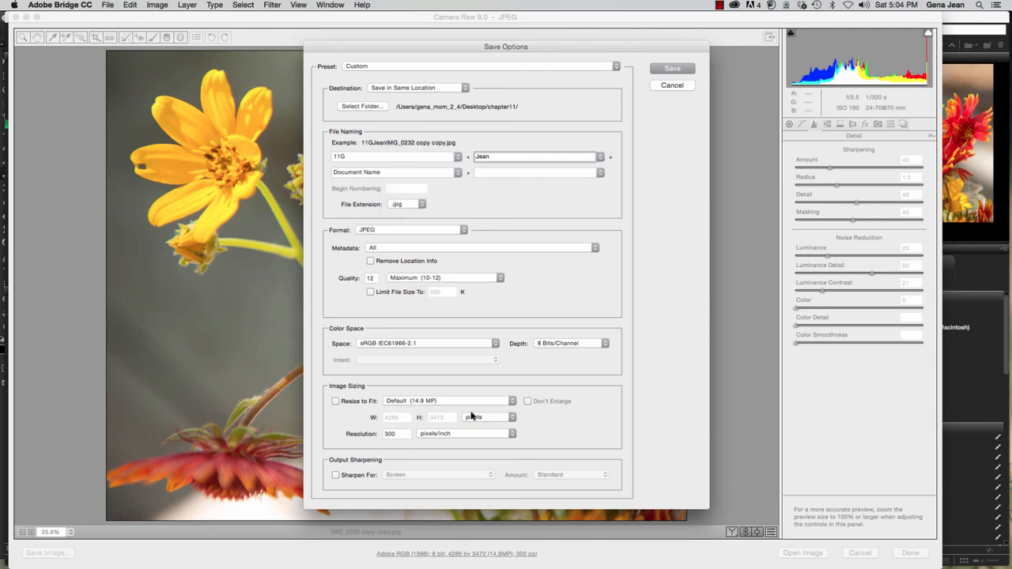
{"action": "left_click", "coordinate": [448, 343]}
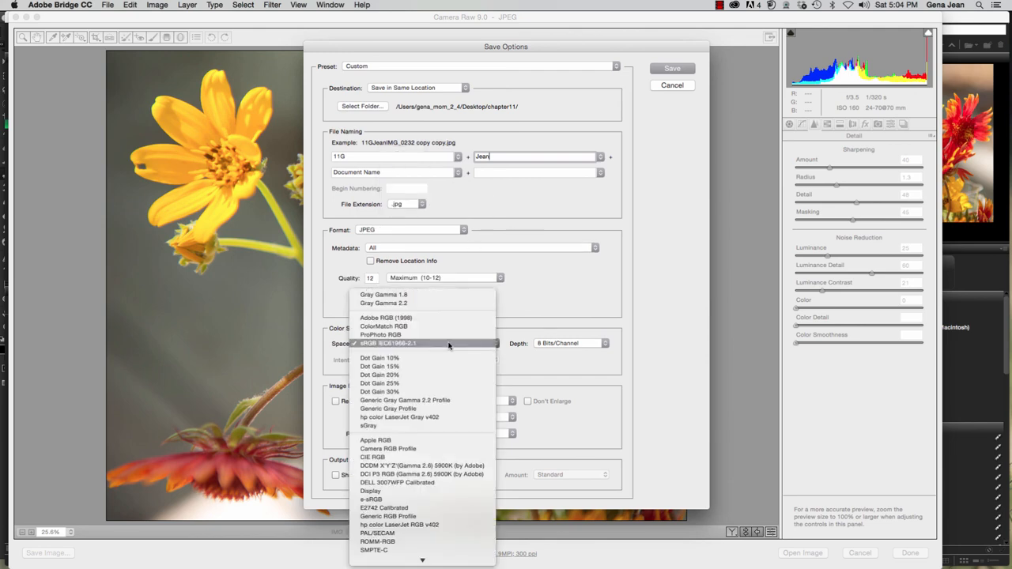
{"action": "left_click", "coordinate": [449, 344]}
Choose the chapter11 folder on the Desktop as the destination and save the image.
{"action": "left_click", "coordinate": [383, 107]}
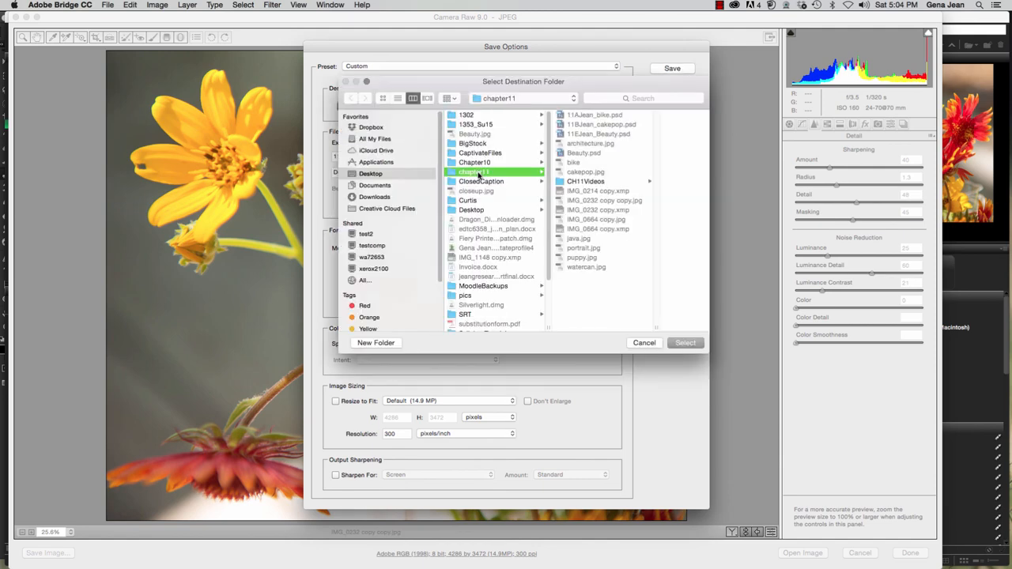
{"action": "left_click", "coordinate": [685, 343]}
{"action": "left_click", "coordinate": [681, 68]}
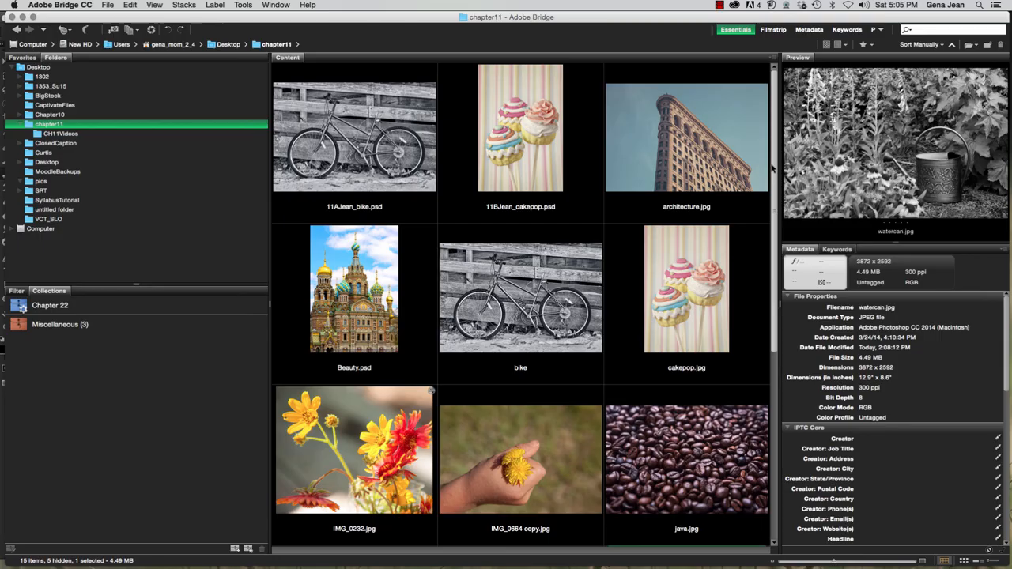
Select the newly saved 11G flower JPEG in Bridge's chapter11 folder to check its preview and metadata.
{"action": "scroll", "coordinate": [774, 165], "scroll_direction": "down", "scroll_amount": 5}
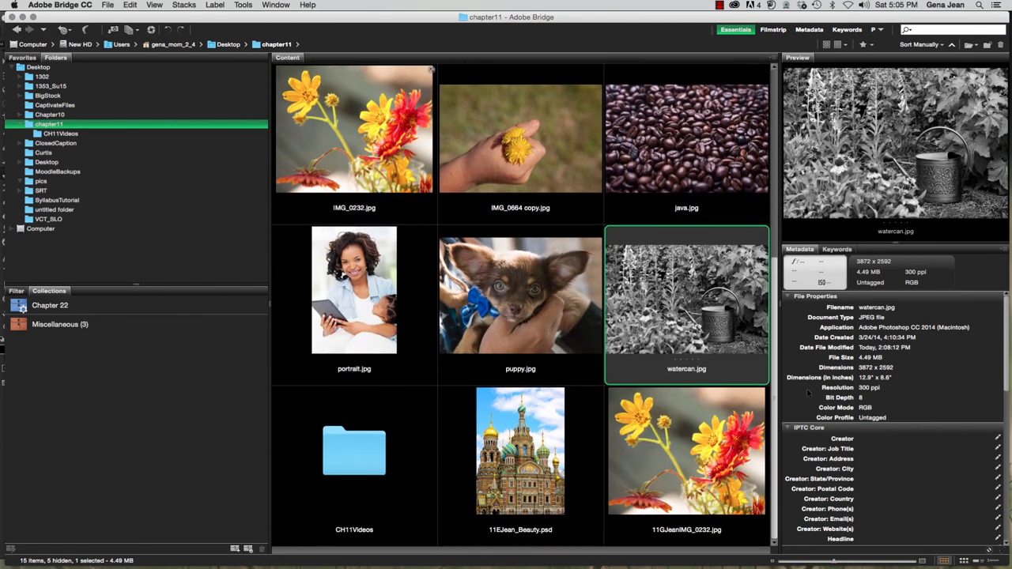
{"action": "left_click", "coordinate": [704, 490]}
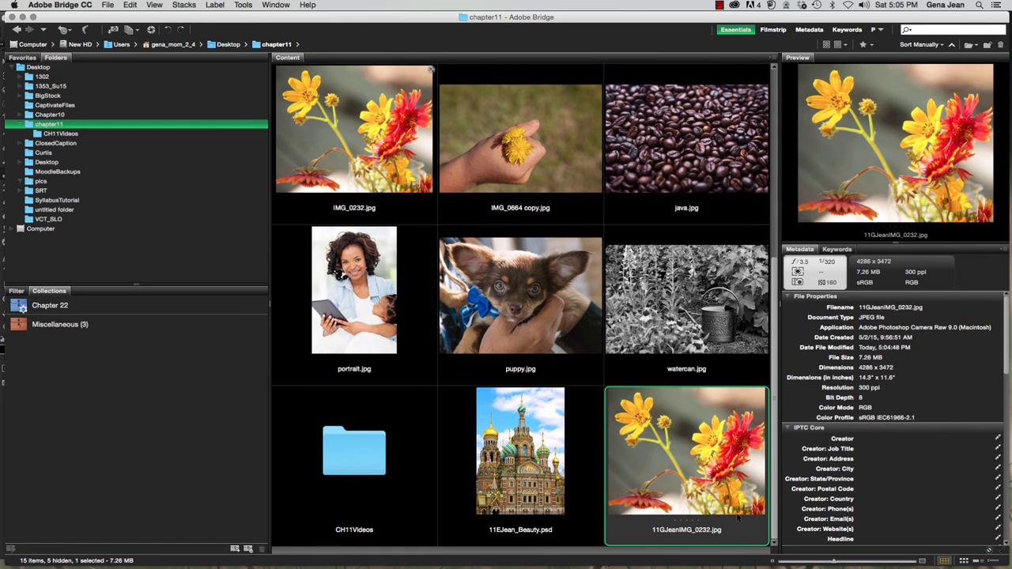